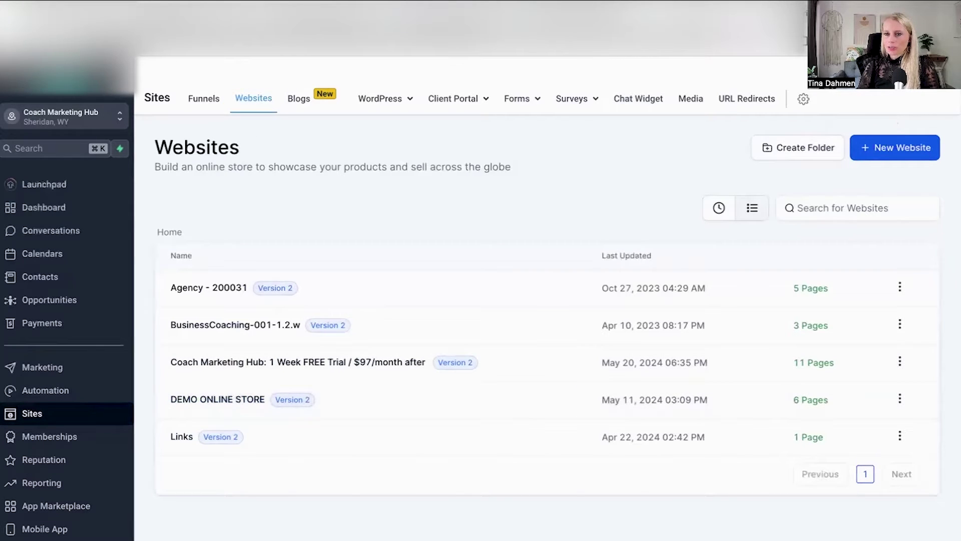
- Create a website from the Dermatology Store ecommerce template and open its pages
click(888, 143)
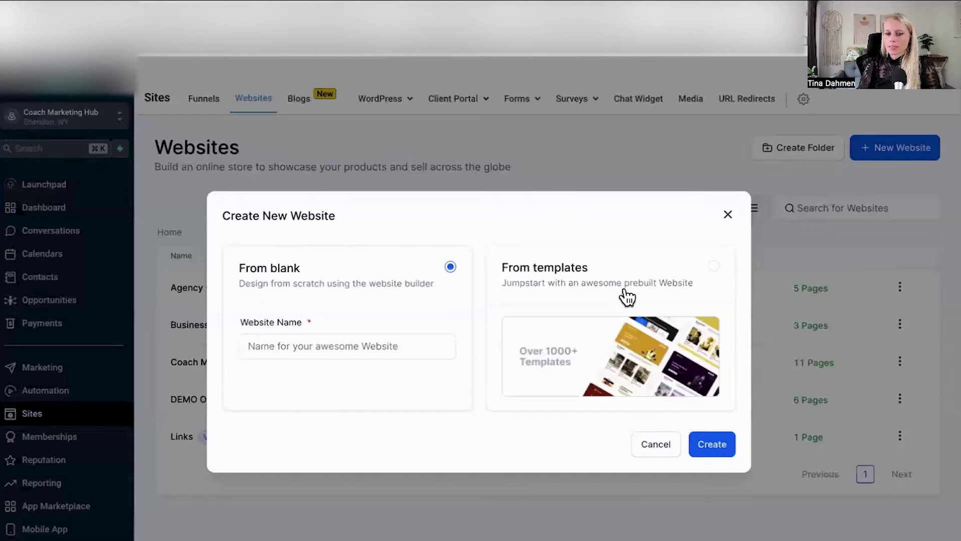
click(629, 296)
click(695, 444)
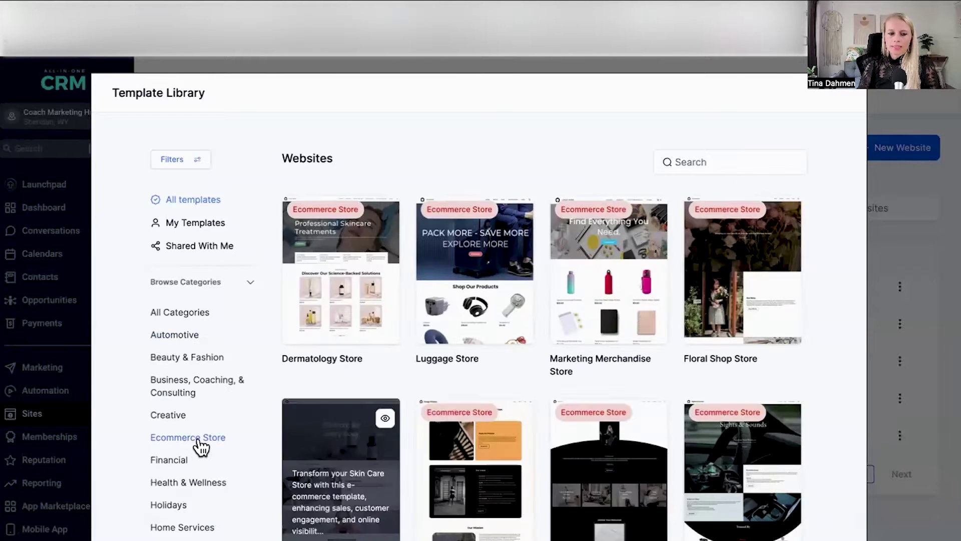
mouse_move(330, 282)
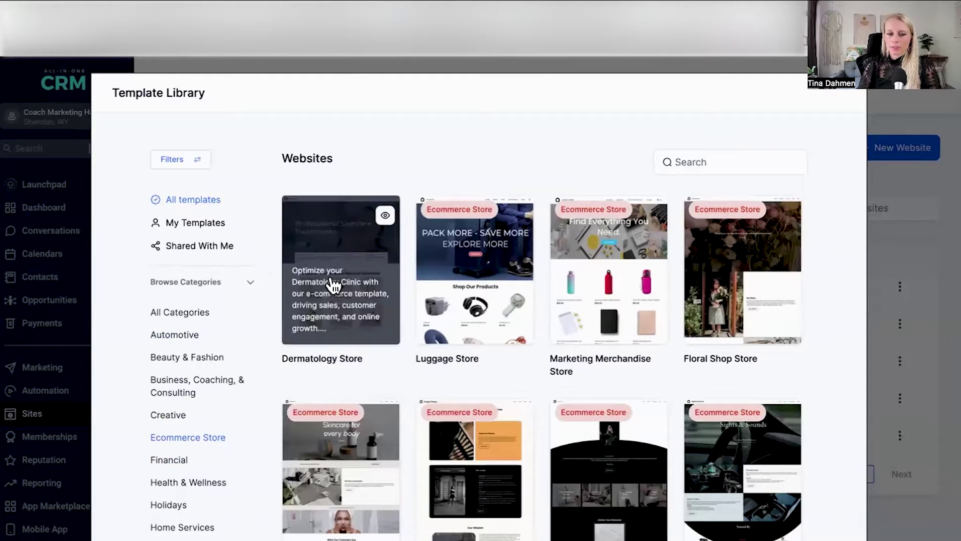
click(385, 215)
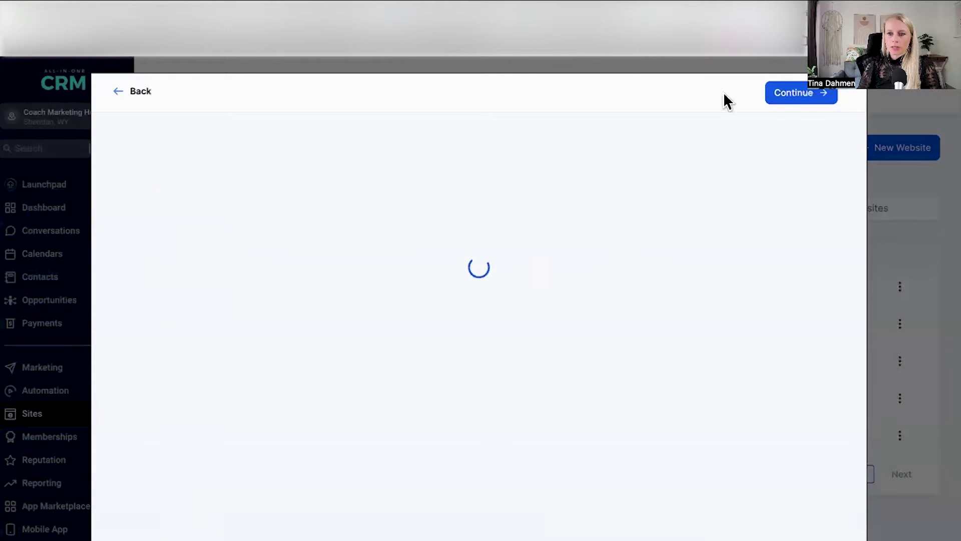
click(779, 94)
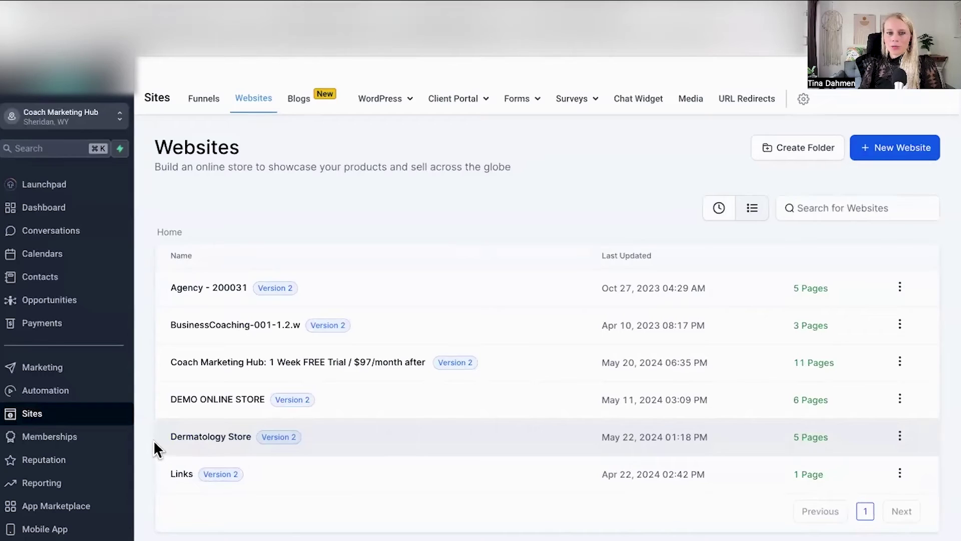
click(220, 443)
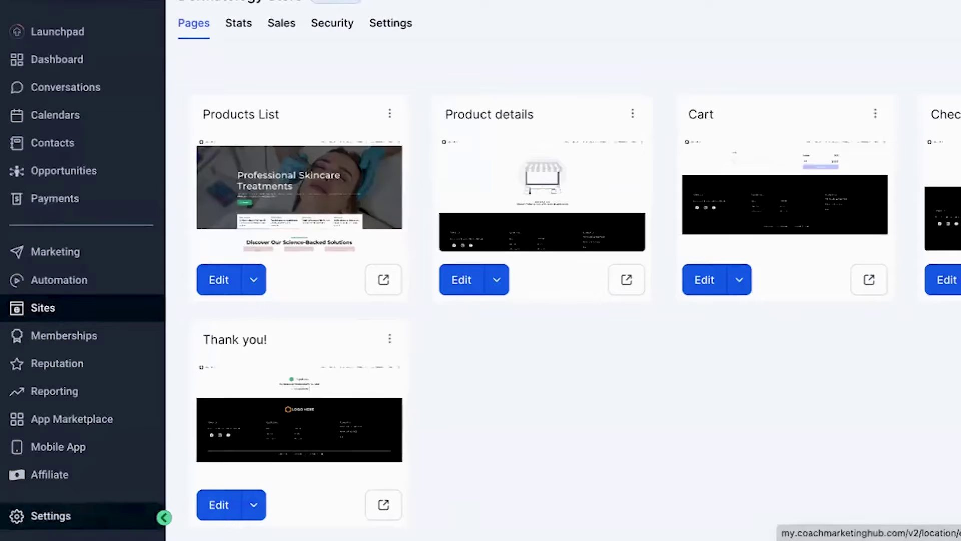
- Install the Printful: Print on Demand app from Settings > Integrations, allowing its permissions
click(25, 540)
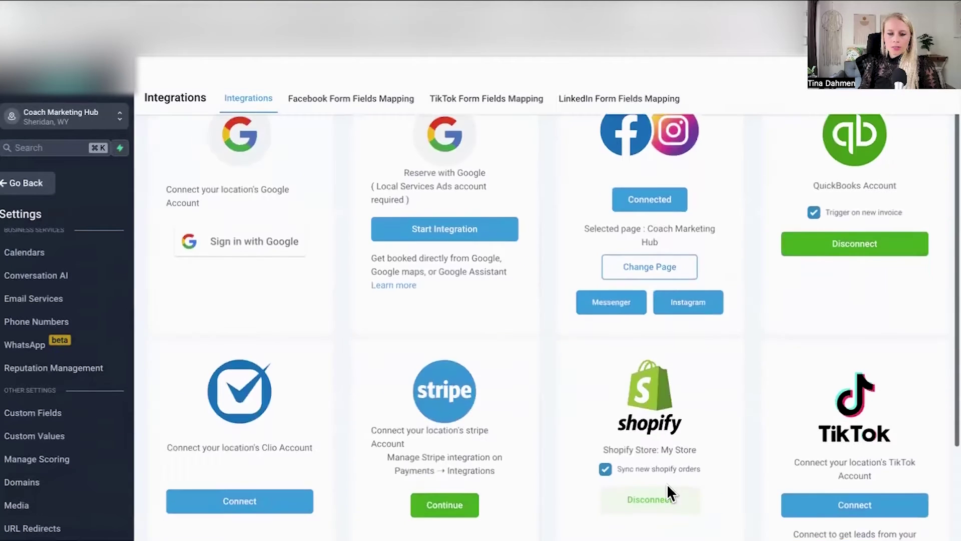
scroll(667, 484, down, 4)
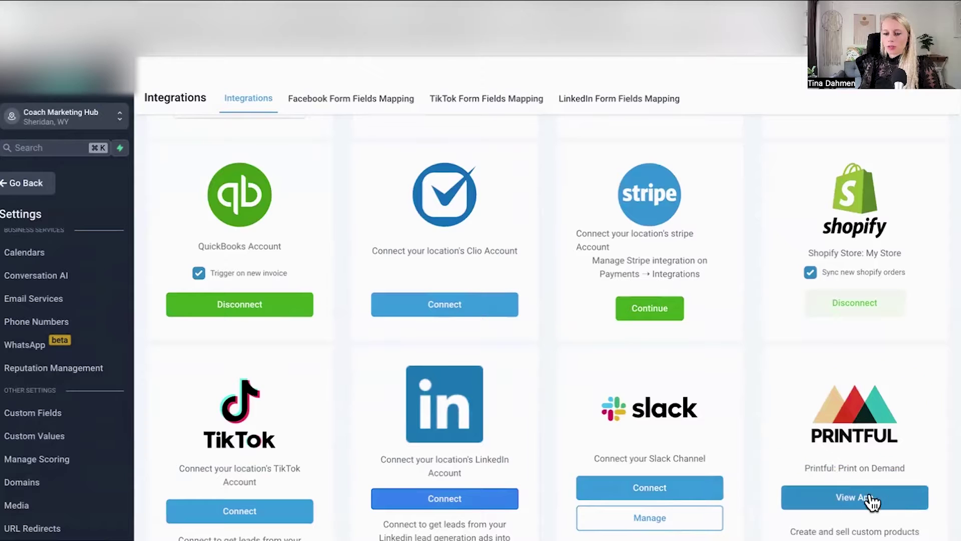
click(856, 500)
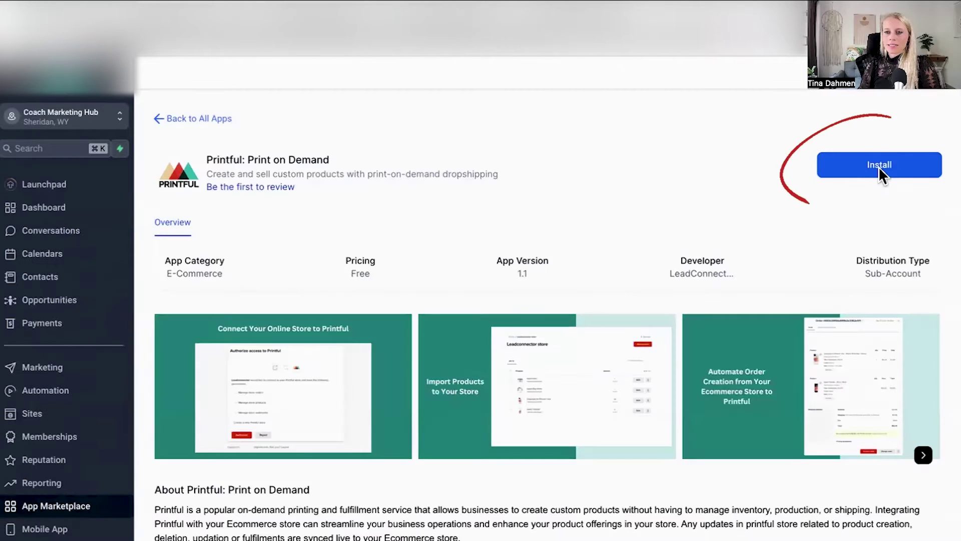
click(878, 166)
scroll(752, 198, down, 5)
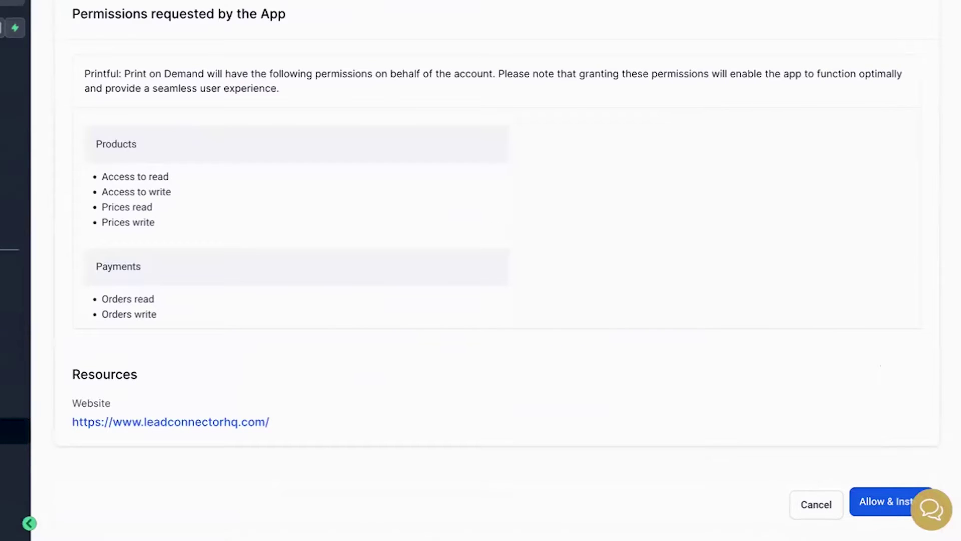
click(879, 506)
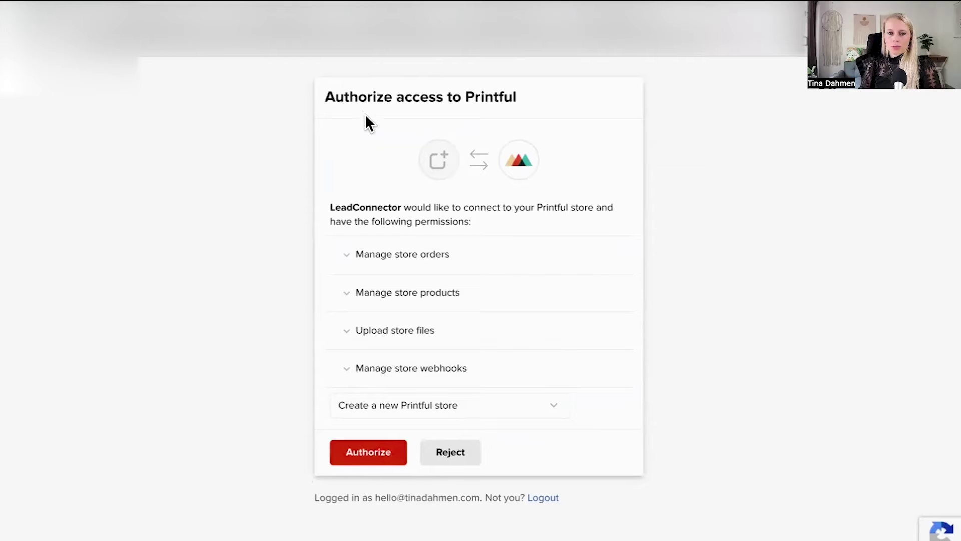
- Authorize LeadConnector in Printful, choosing to create a new Printful store
click(550, 409)
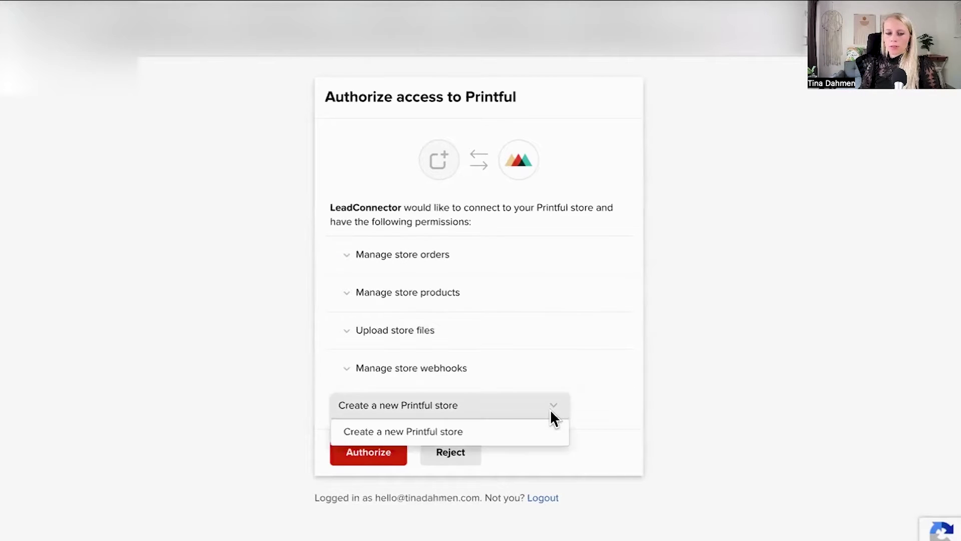
click(546, 431)
click(366, 461)
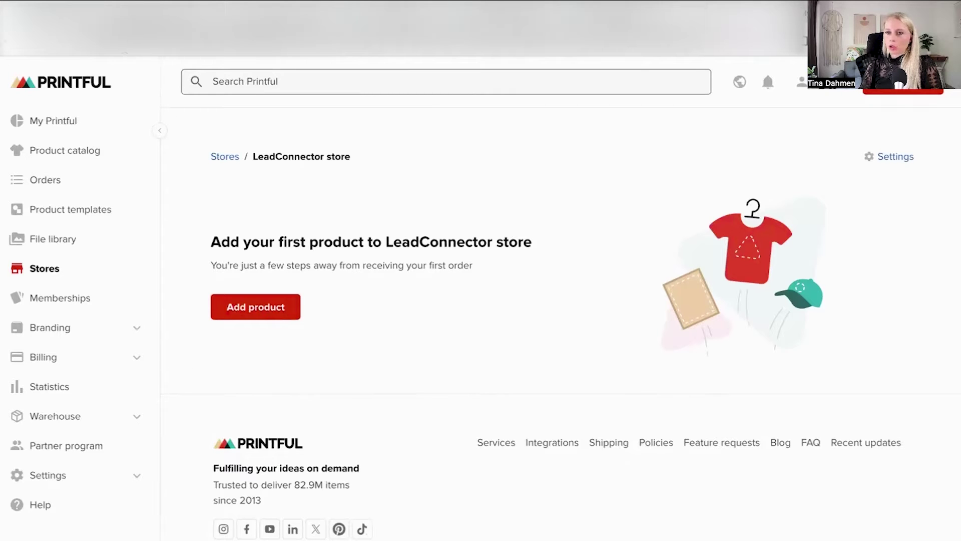
- Add a pink Insulated Tumbler with a Straw as a new product
click(267, 314)
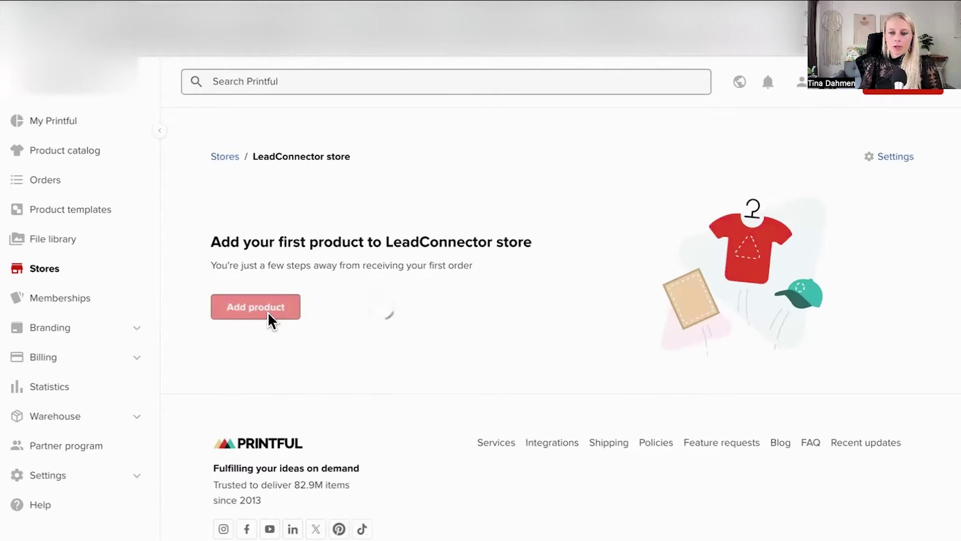
scroll(711, 530, down, 2)
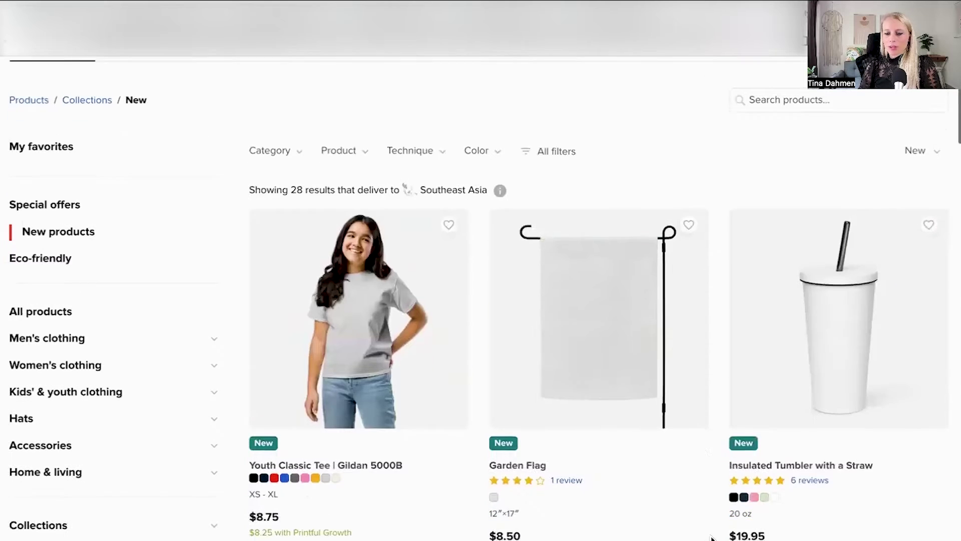
scroll(839, 431, up, 2)
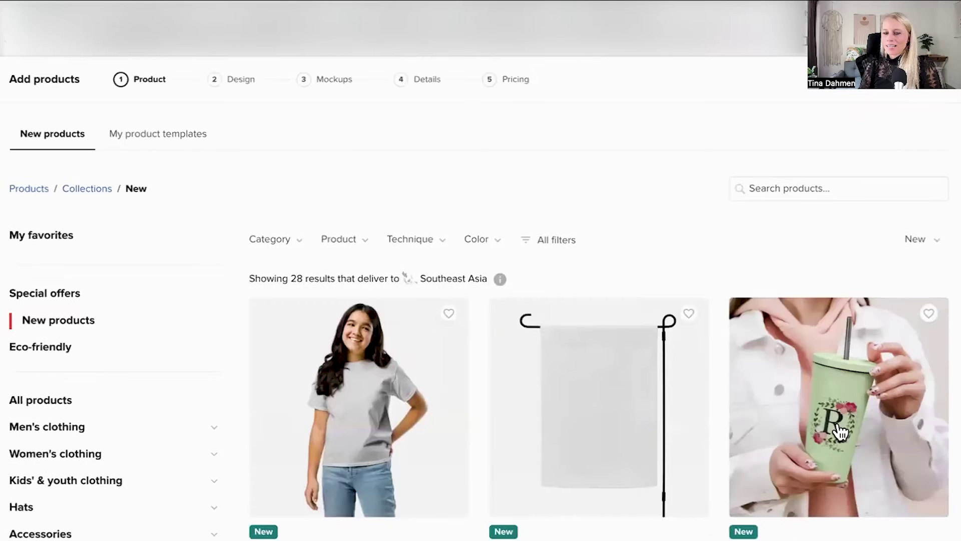
click(841, 439)
click(107, 335)
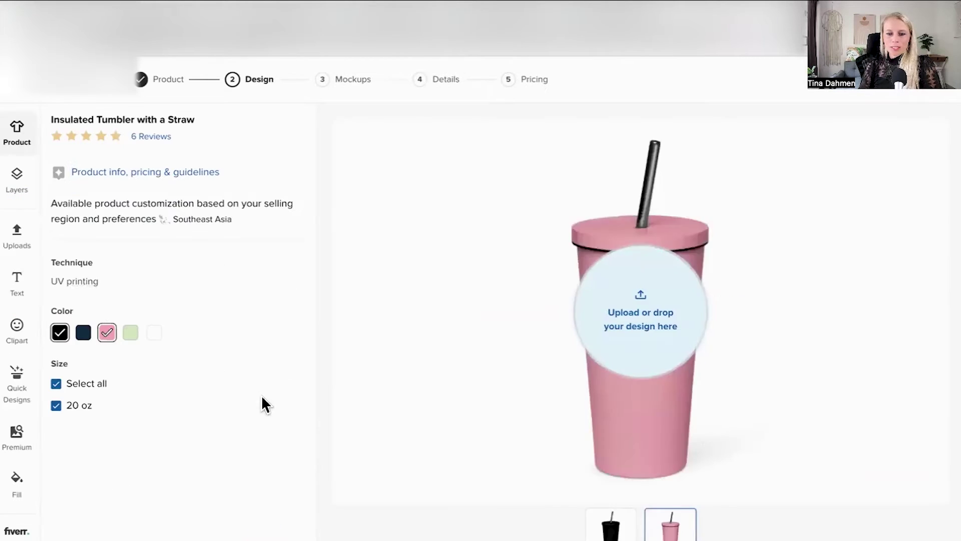
- Upload the dog photo, apply it to the tumbler and remove its background
click(646, 326)
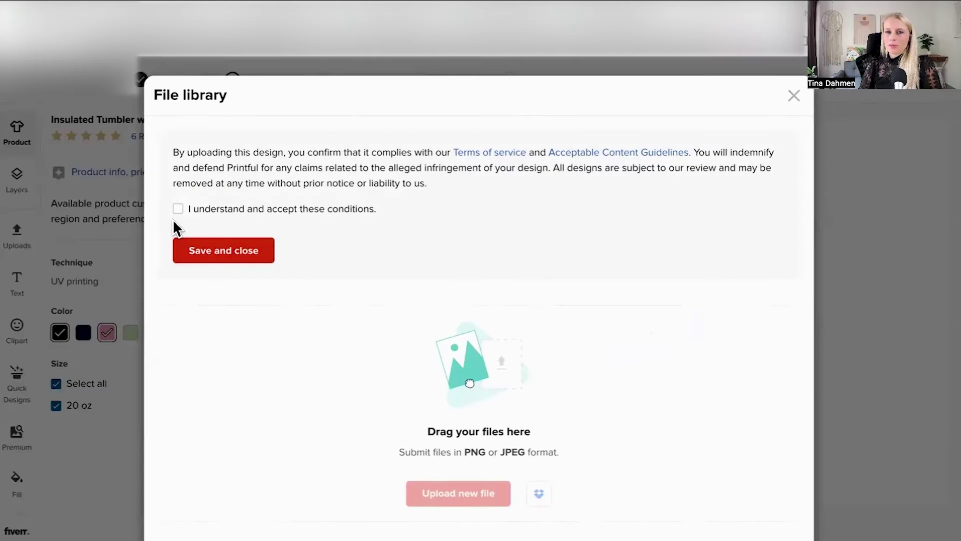
click(179, 210)
click(192, 256)
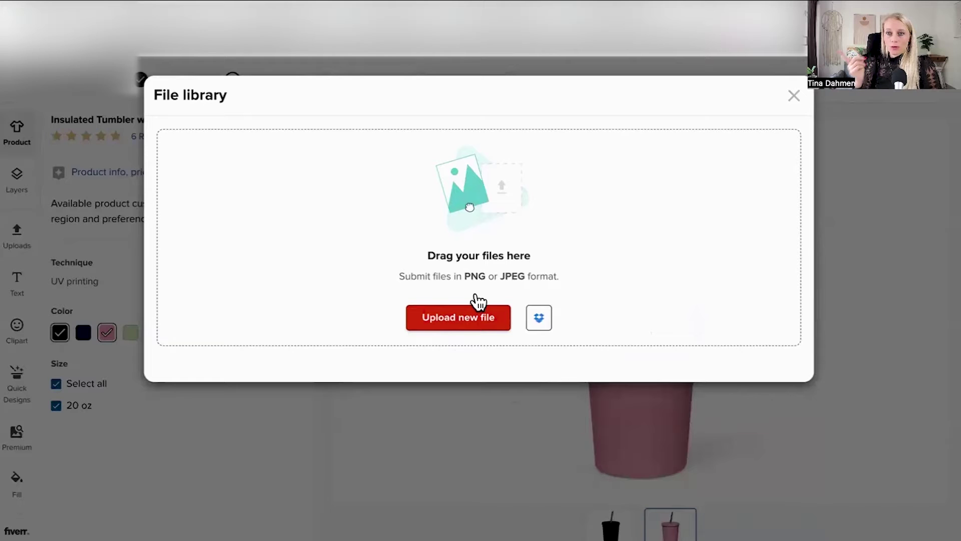
click(450, 320)
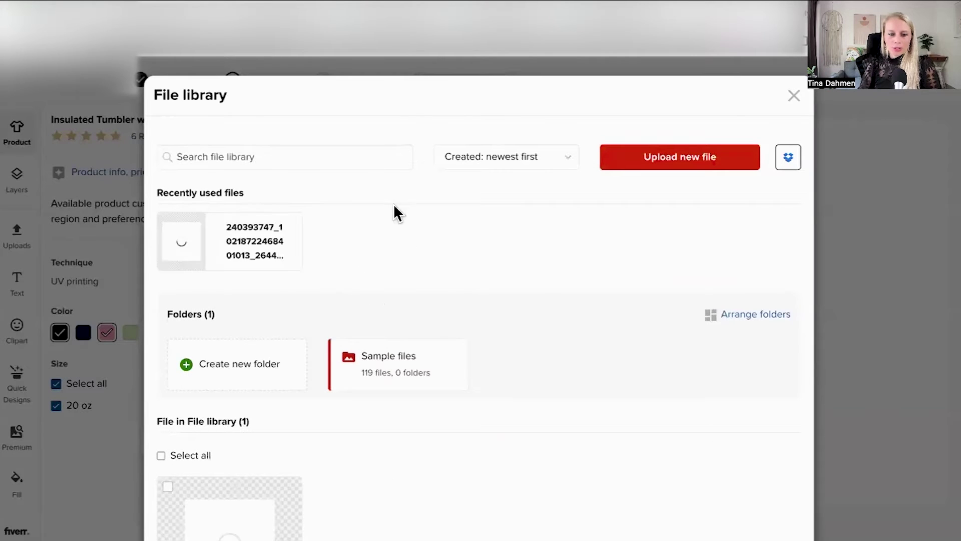
scroll(439, 245, down, 4)
click(400, 343)
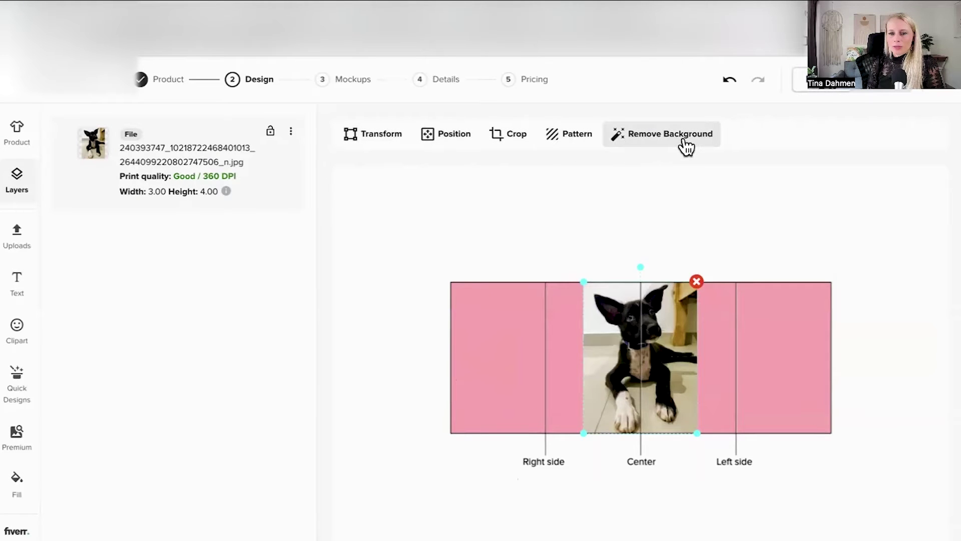
click(684, 143)
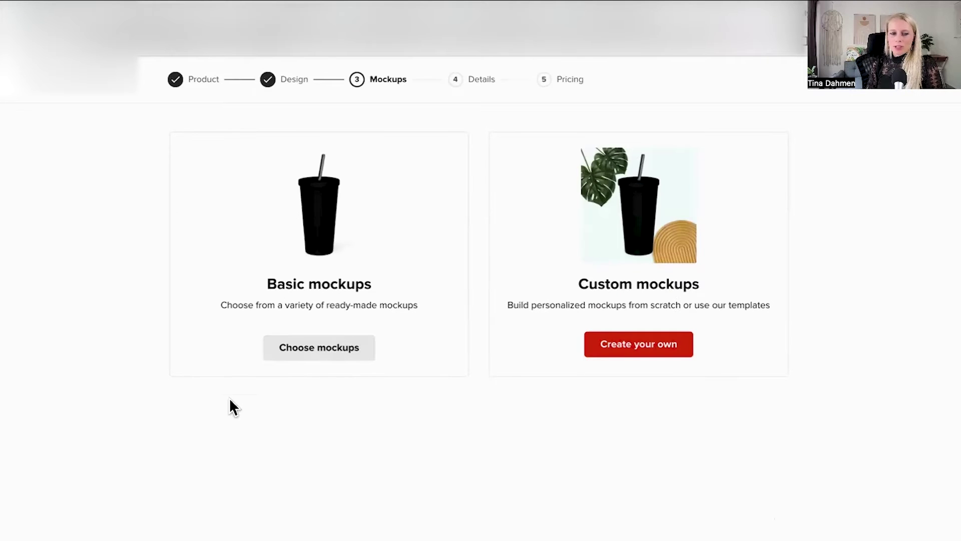
- Use the pink satin mockup and append 'My dog is cooler than yours' to the title
click(331, 358)
click(152, 342)
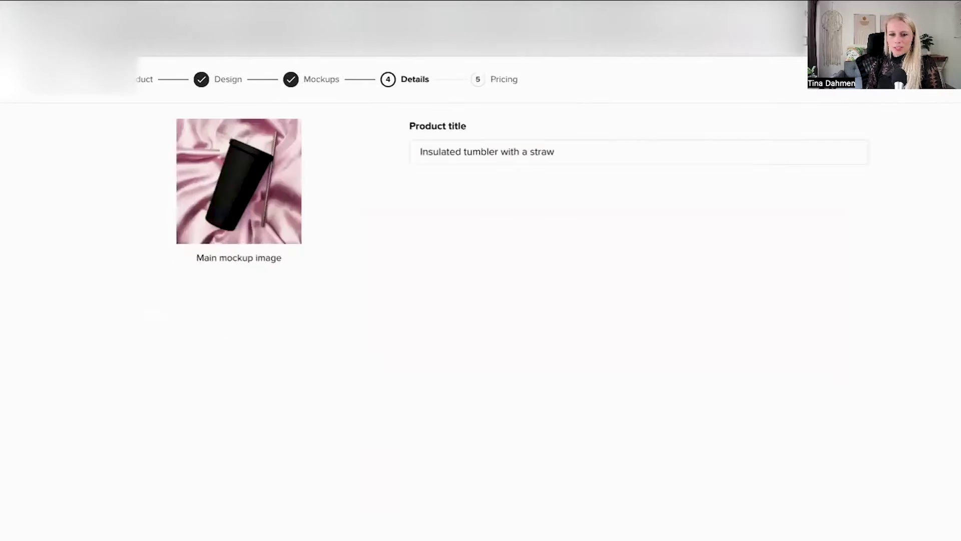
text(My dog is cooler than yours)
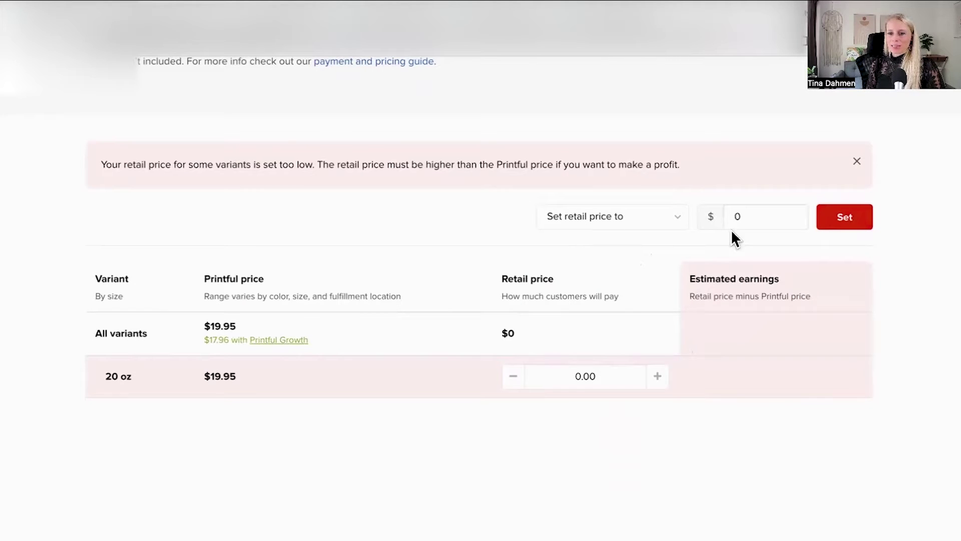
- Set the retail price of every tumbler variant to $30
click(738, 220)
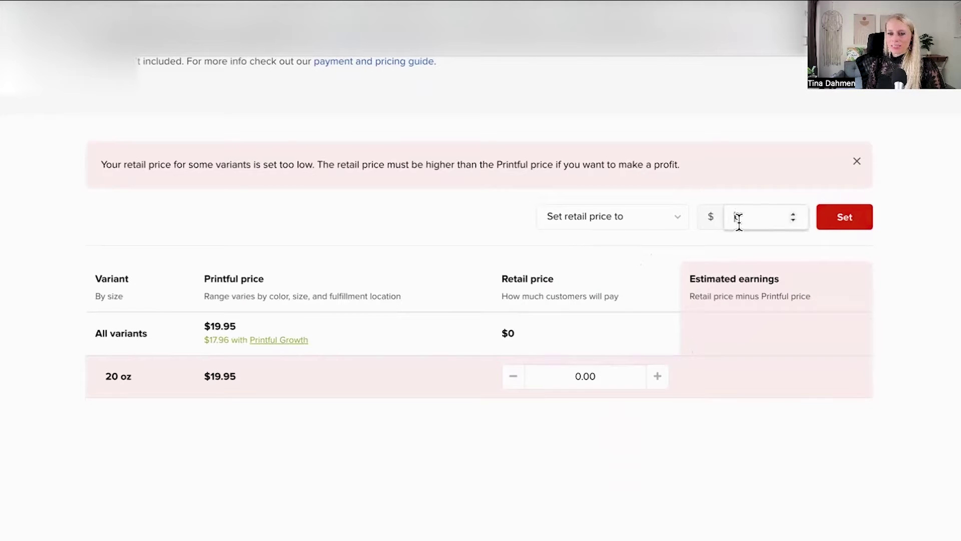
click(841, 224)
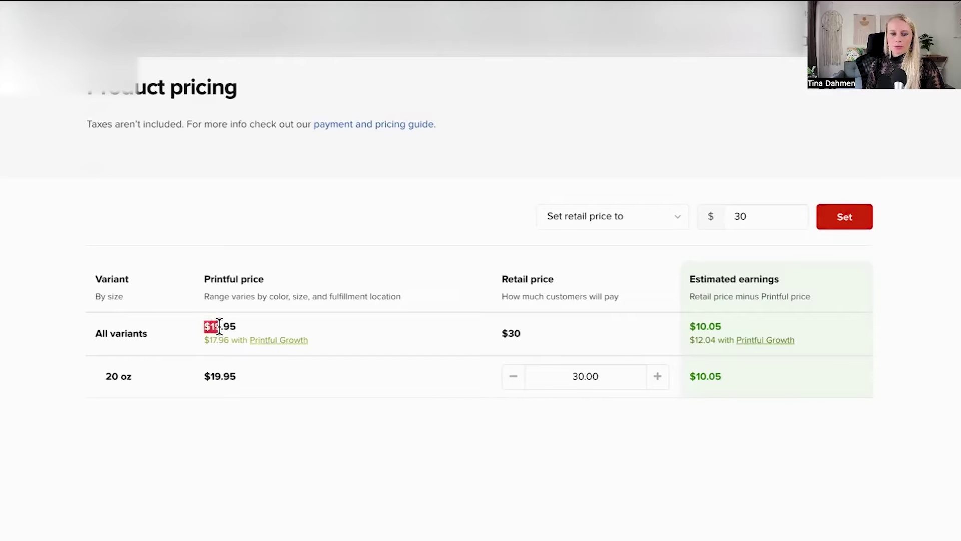
double_click(587, 376)
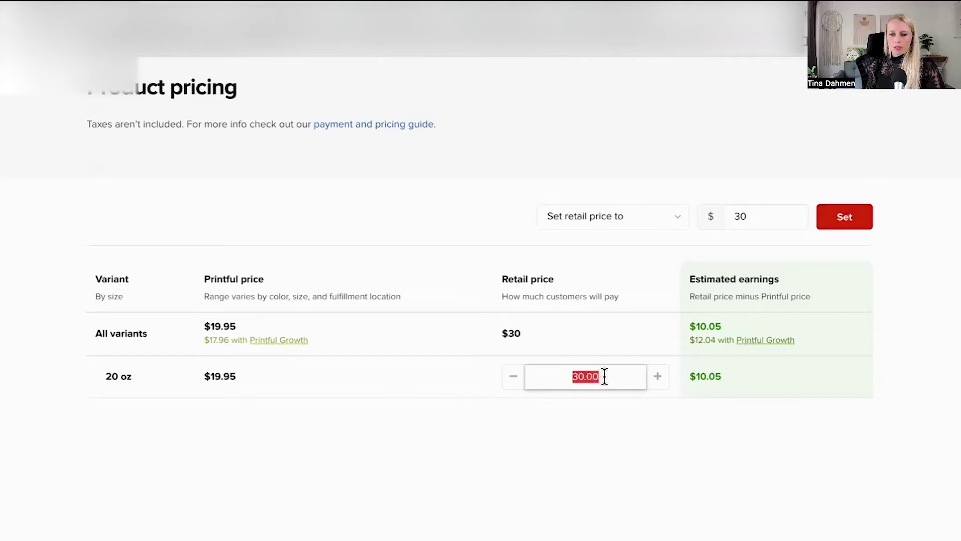
click(691, 379)
click(709, 420)
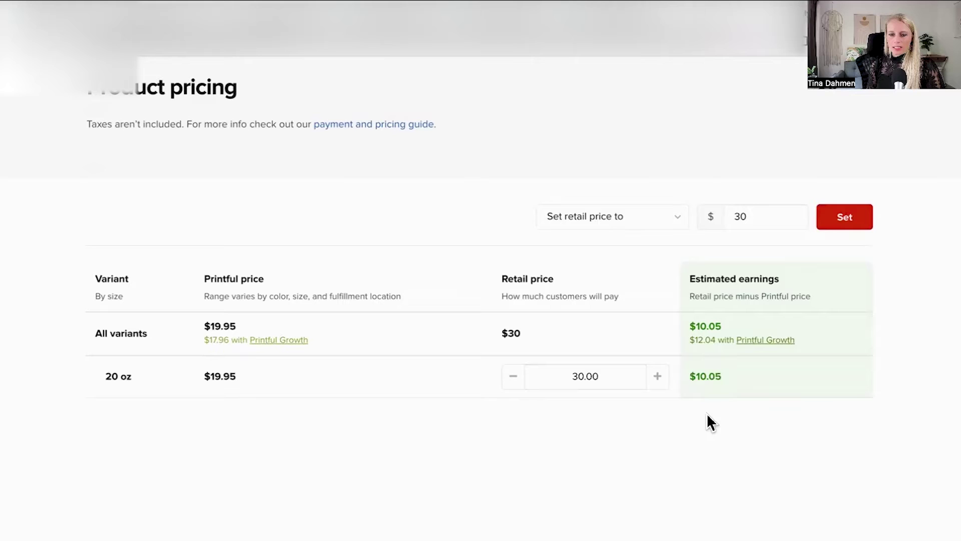
- Save the tumbler to the store and review its Black and Pink variants at $30
click(901, 520)
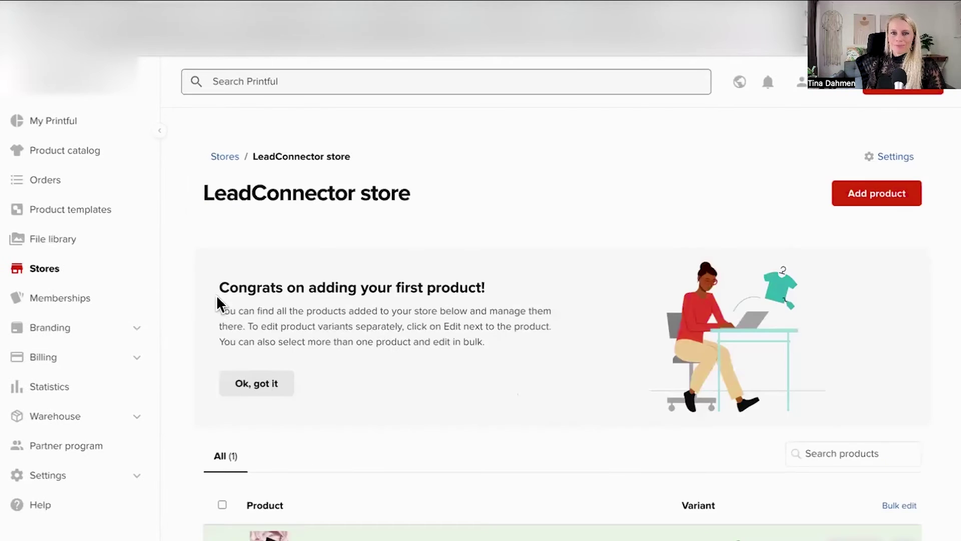
drag(223, 295, 493, 299)
scroll(465, 326, down, 3)
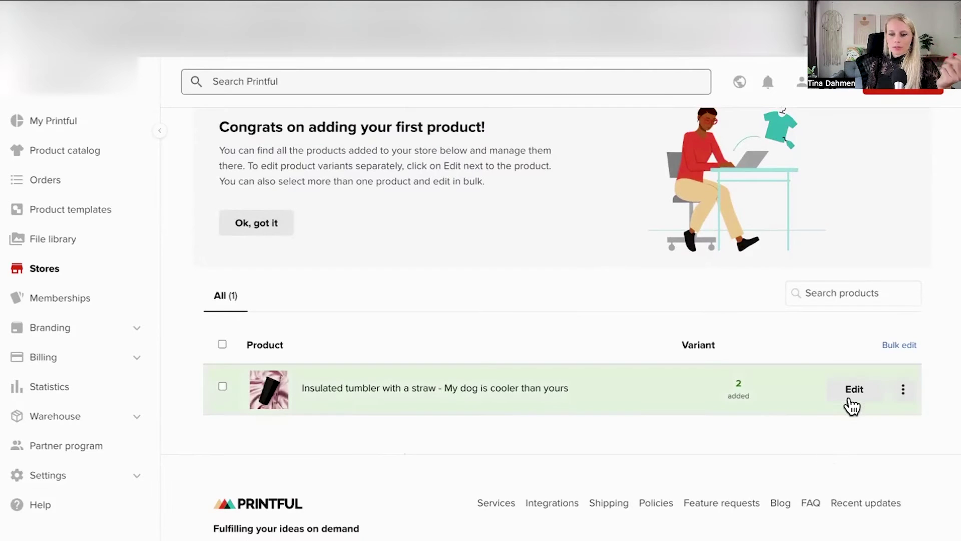
click(853, 389)
scroll(638, 457, down, 5)
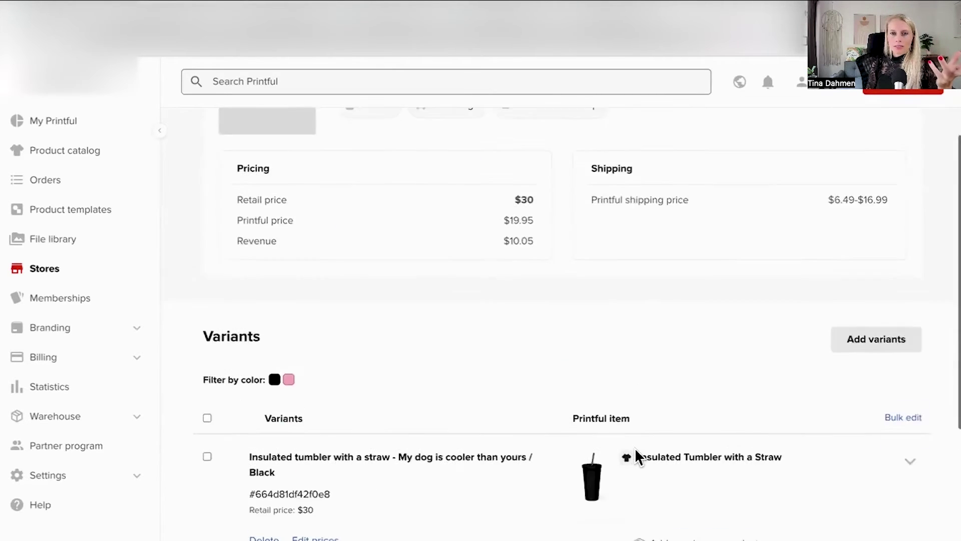
scroll(622, 476, down, 3)
scroll(569, 414, up, 4)
scroll(519, 395, down, 2)
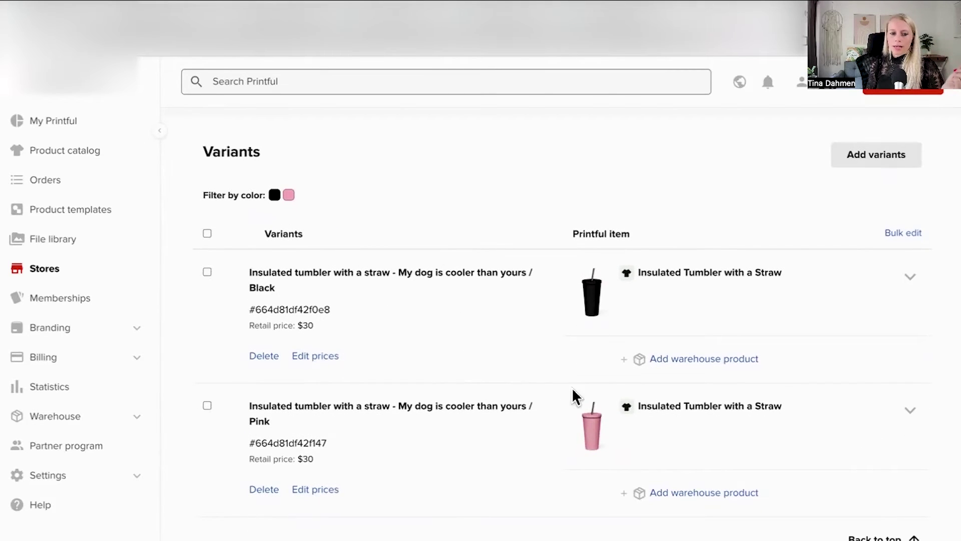
scroll(583, 473, up, 1)
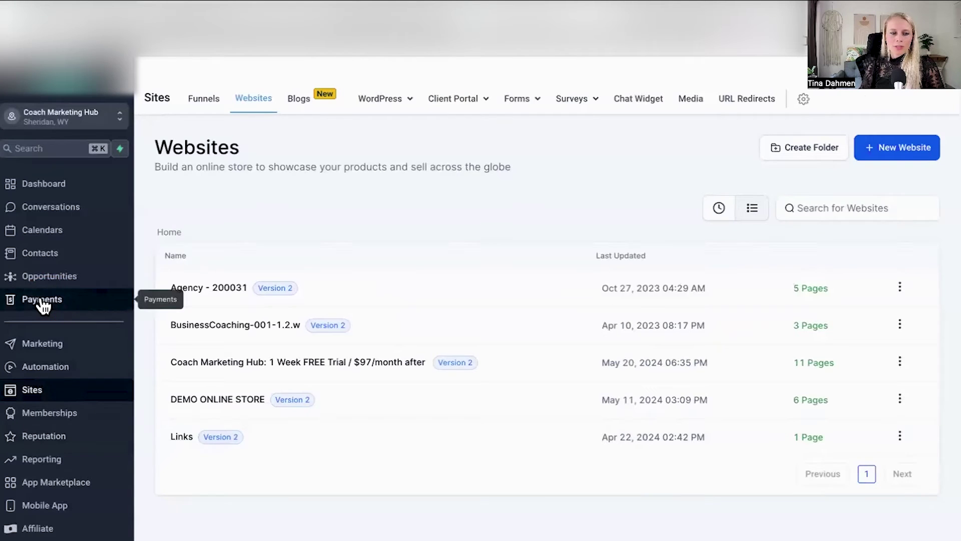
- Turn on Include in Online store for the dog tumbler in Payments > Products
click(43, 302)
click(733, 103)
click(674, 129)
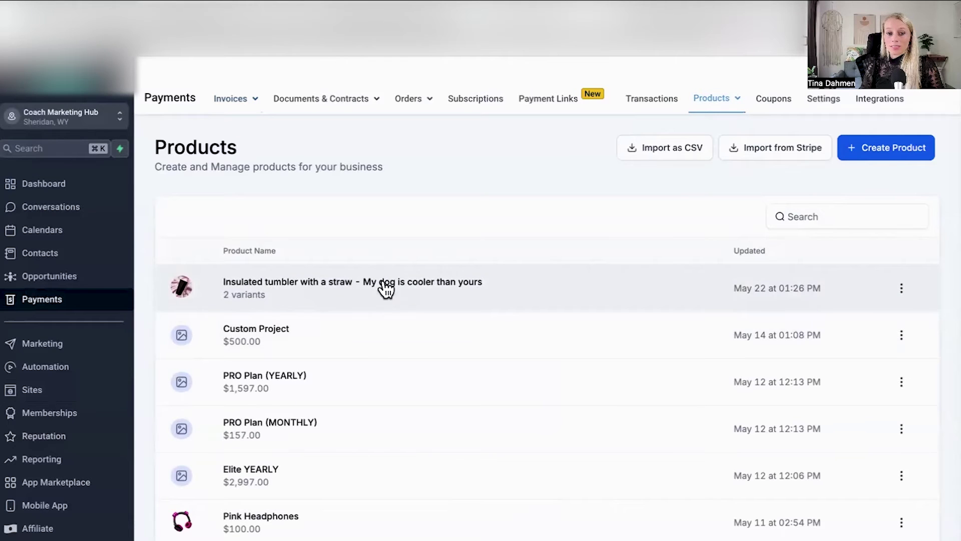
click(428, 288)
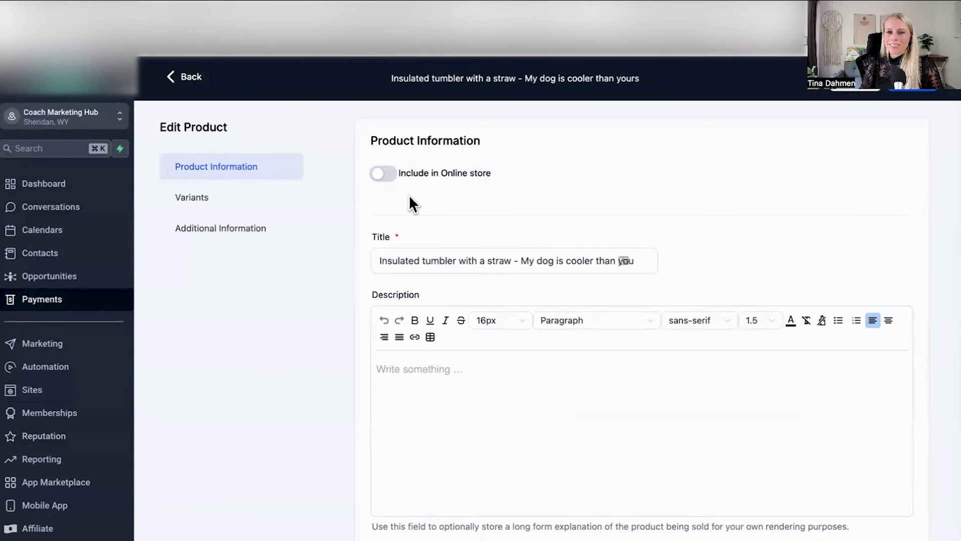
click(392, 181)
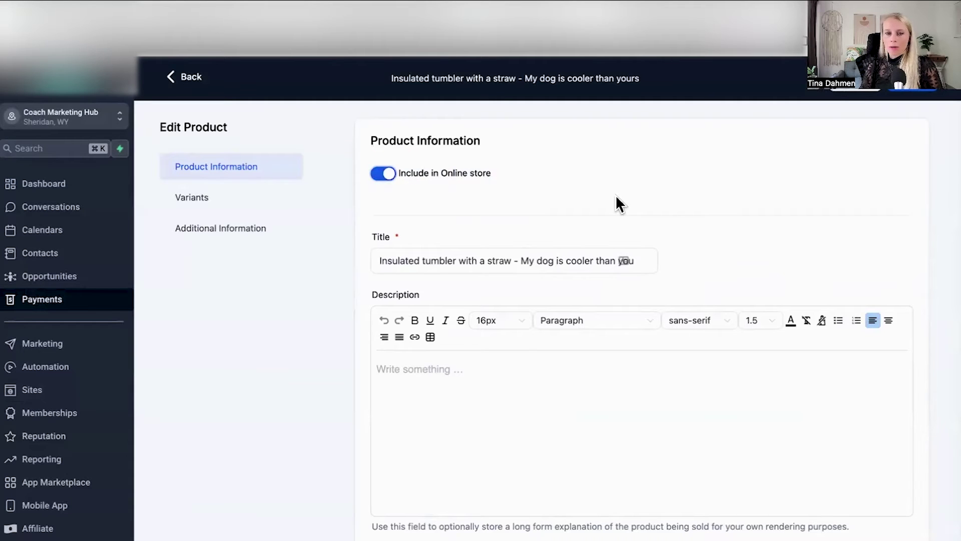
- Review the product title and collections, leaving no collection assigned
drag(511, 260, 386, 263)
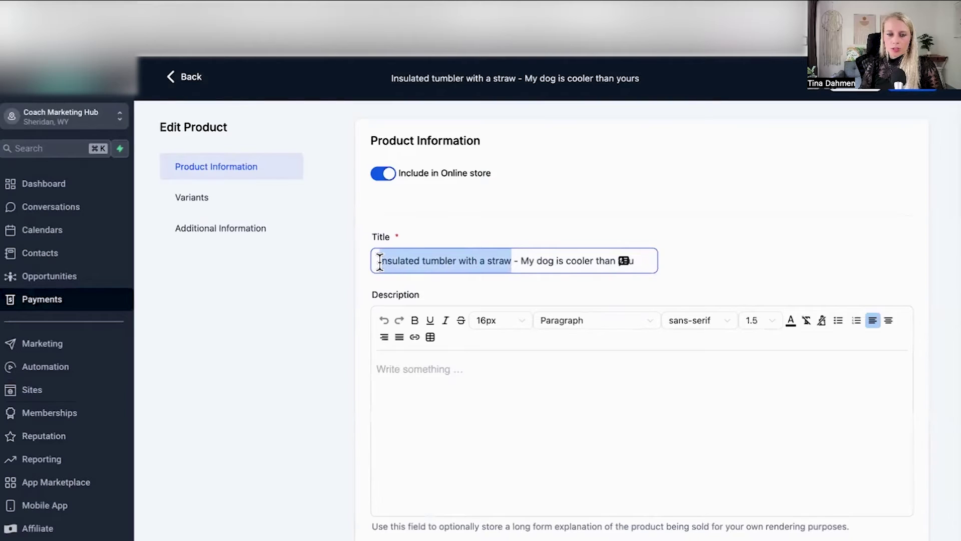
drag(521, 260, 694, 260)
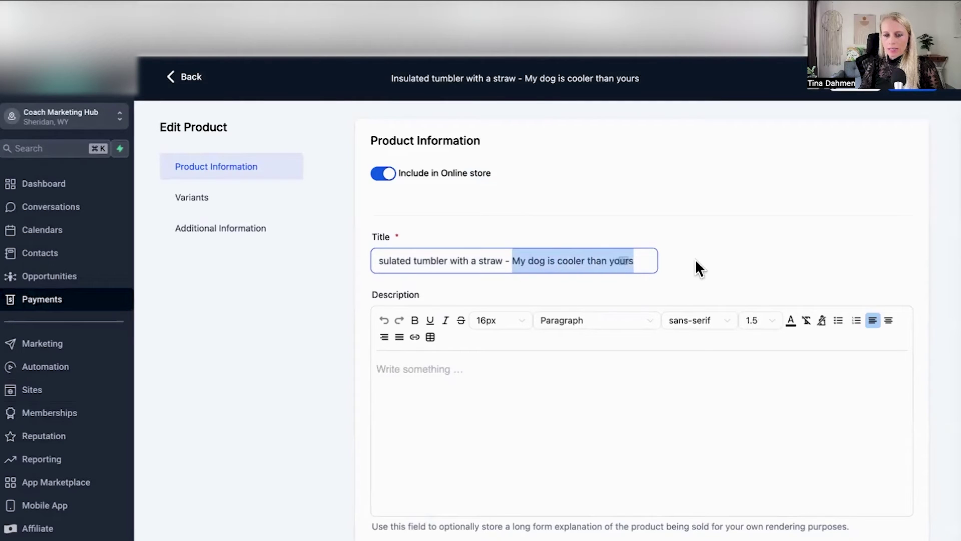
scroll(371, 401, down, 1)
scroll(371, 405, down, 6)
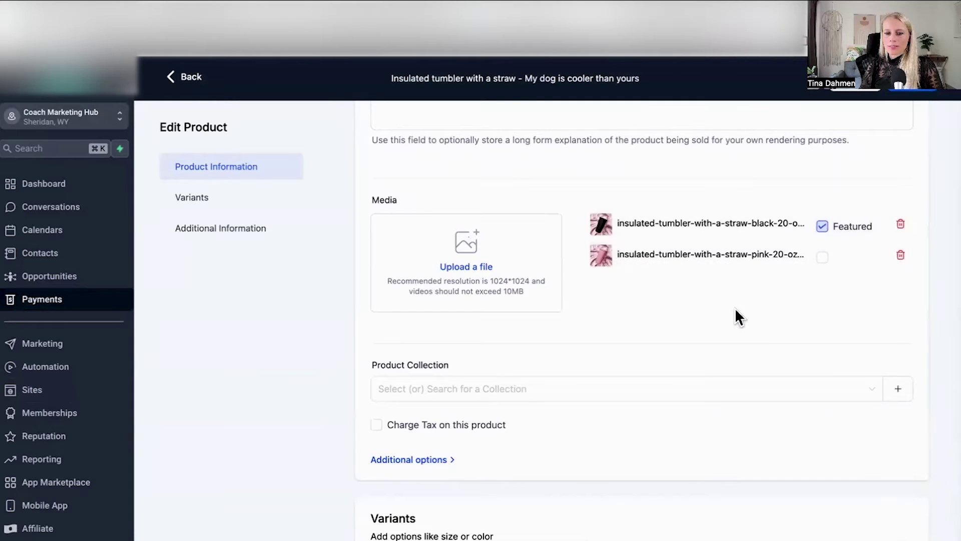
scroll(736, 310, down, 4)
click(625, 210)
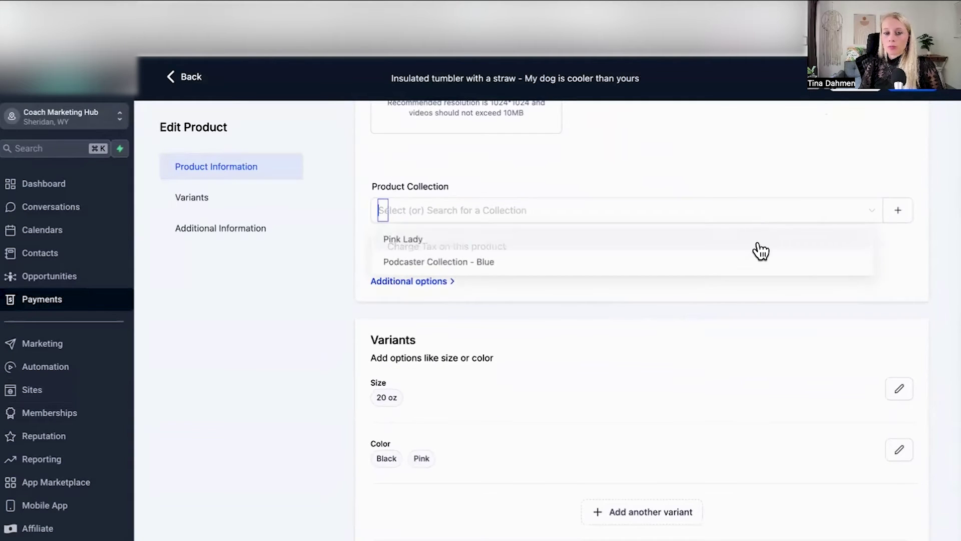
click(735, 183)
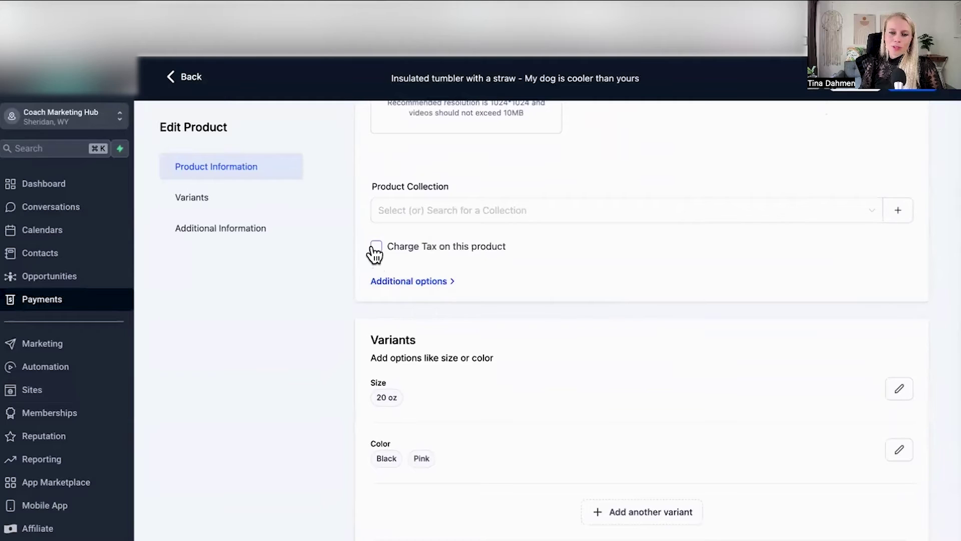
scroll(568, 227, down, 4)
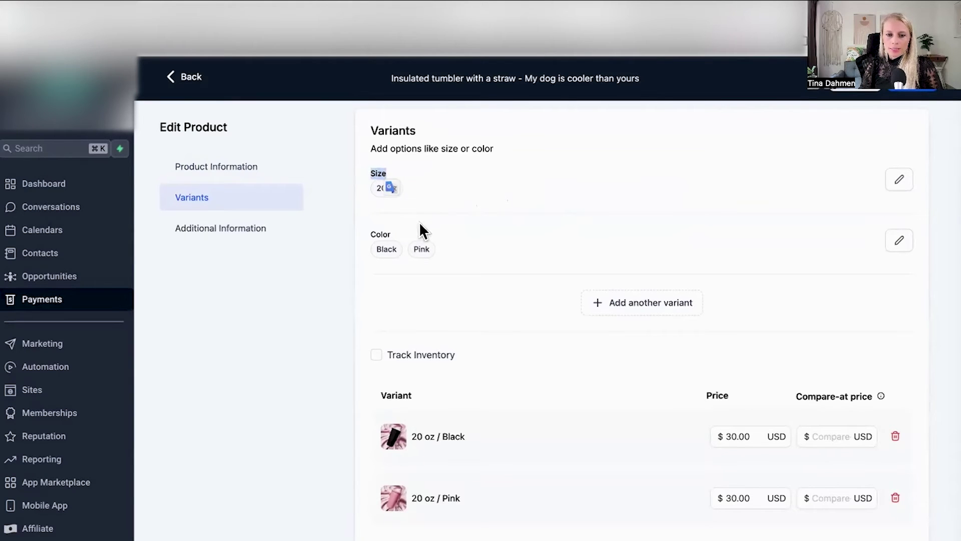
- Give the Black and Pink variants a $50 compare-at price and save the product
scroll(602, 236, down, 3)
click(826, 269)
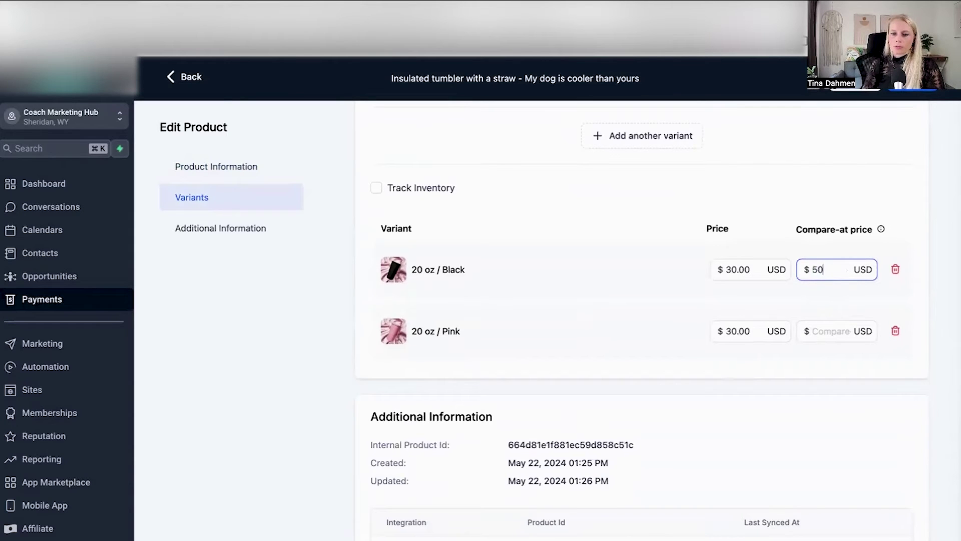
click(701, 368)
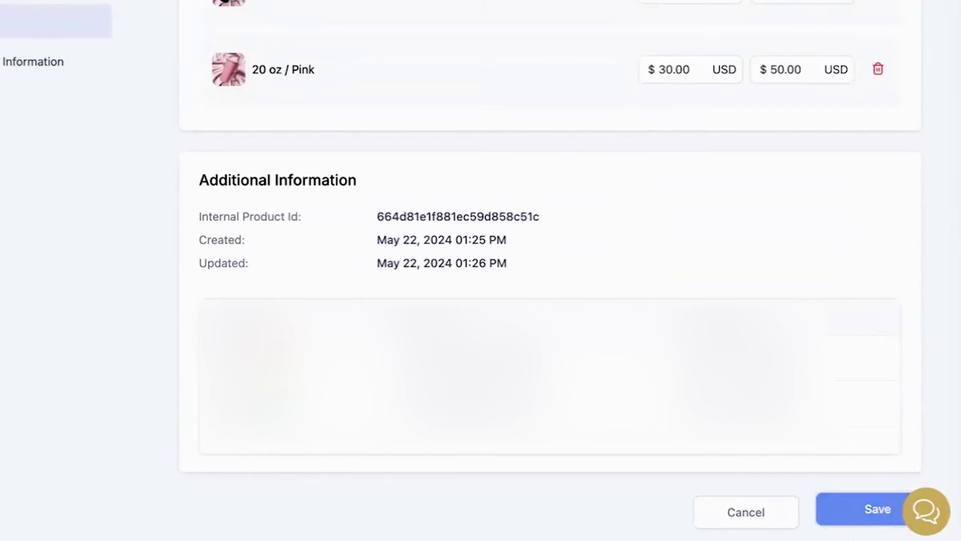
click(866, 508)
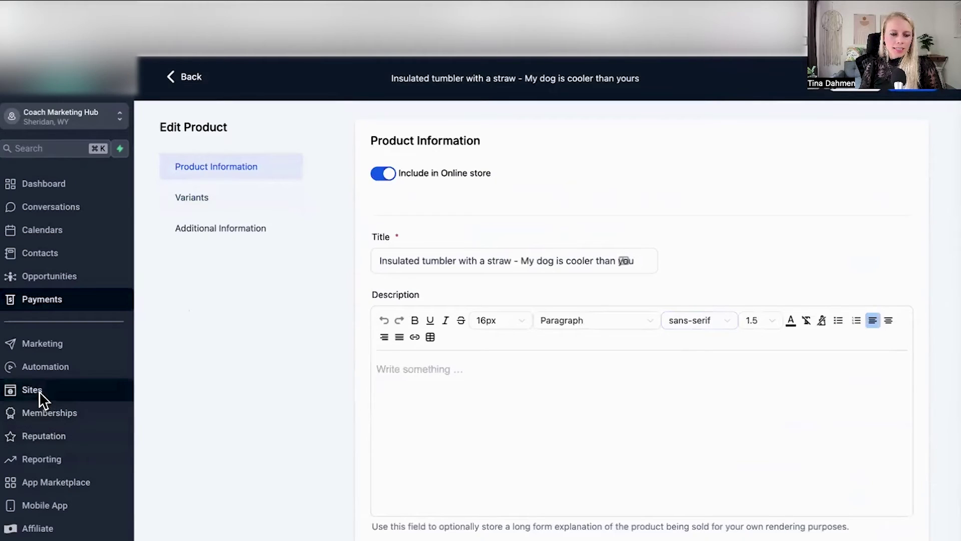
- Open the DEMO ONLINE STORE's Products List page in a new tab
click(30, 389)
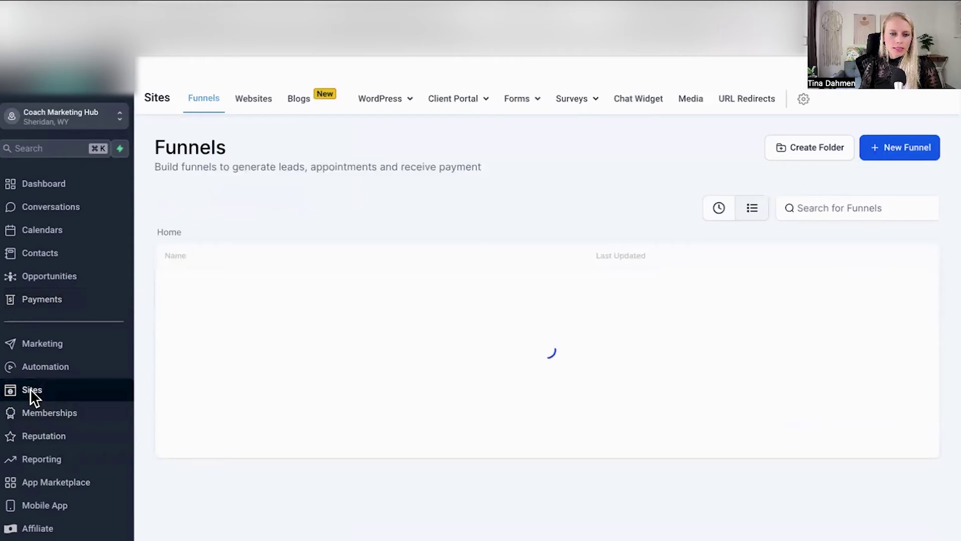
click(253, 100)
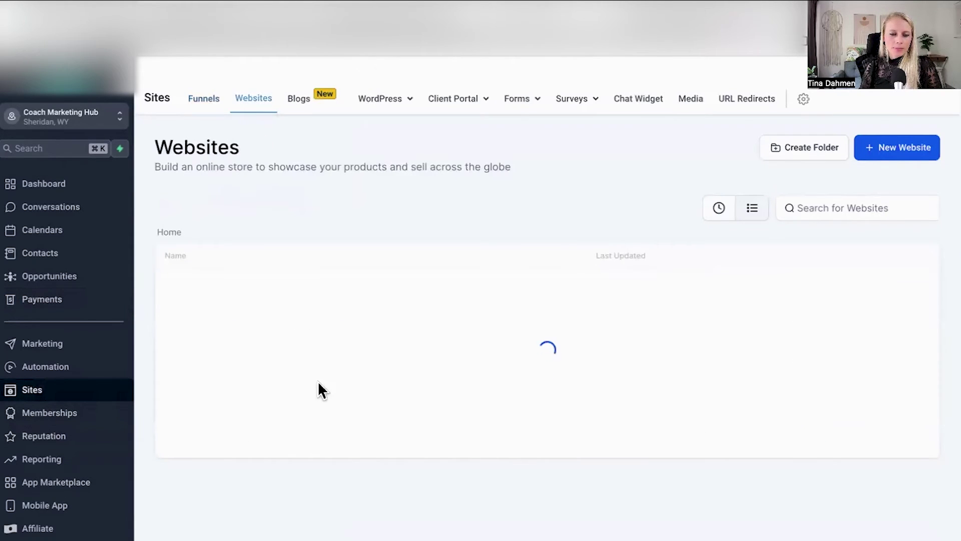
click(235, 402)
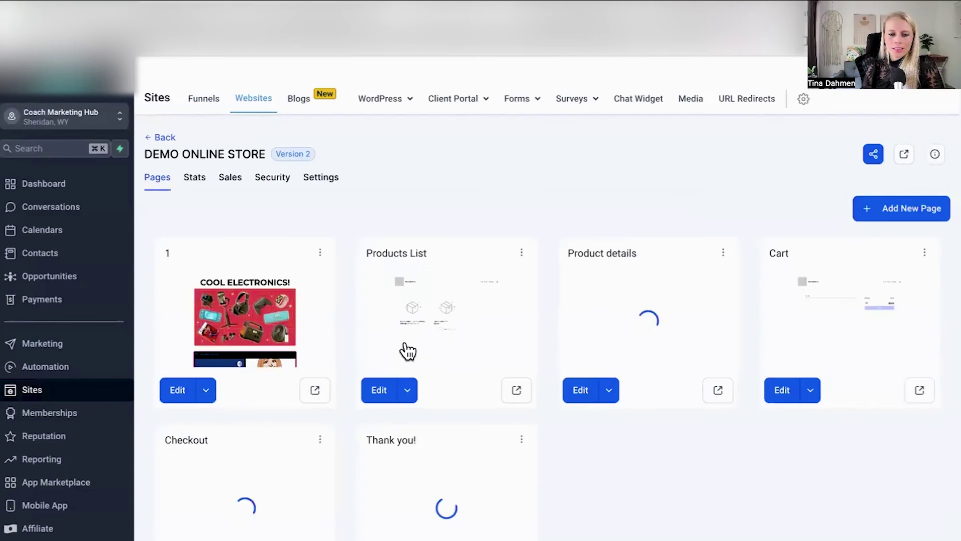
click(407, 390)
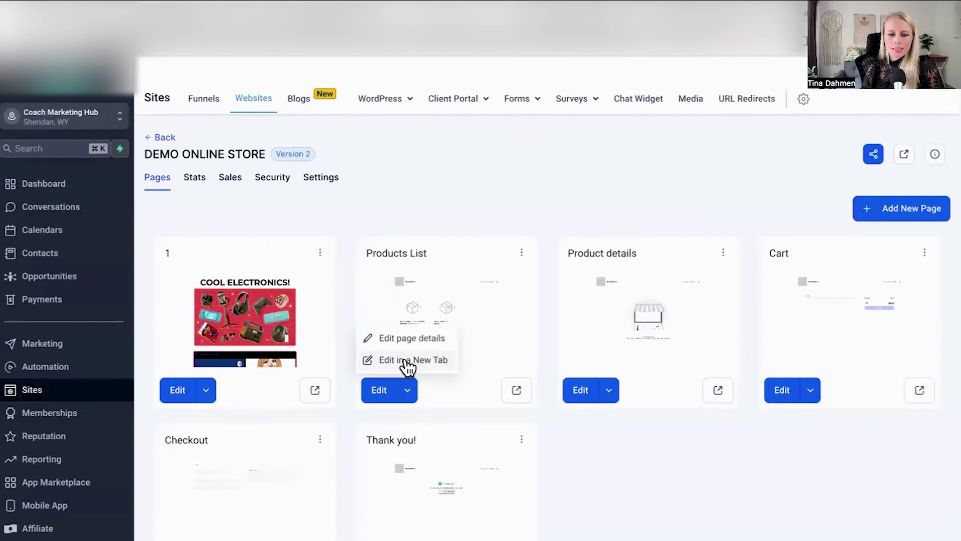
click(404, 359)
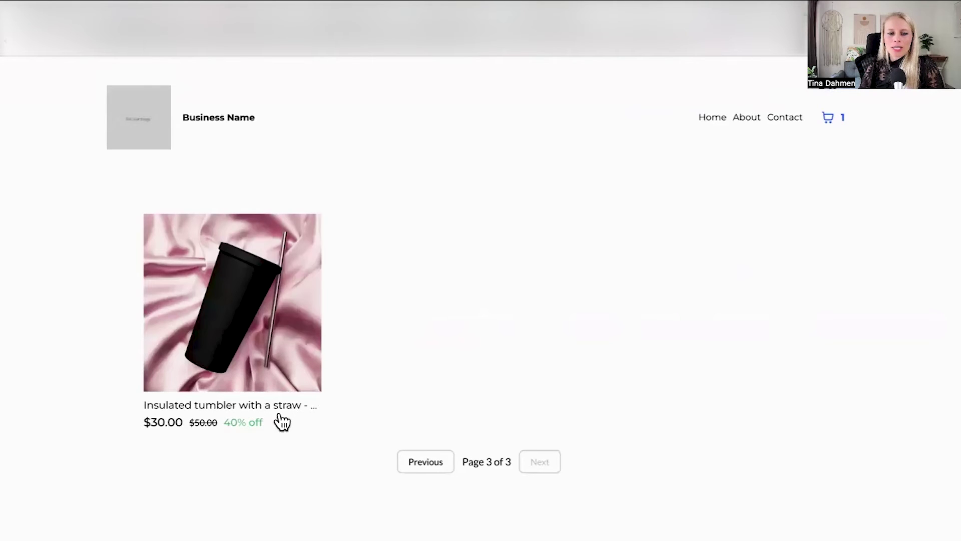
- Add the pink 20 oz dog tumbler to the storefront cart and view the cart
click(302, 300)
click(220, 535)
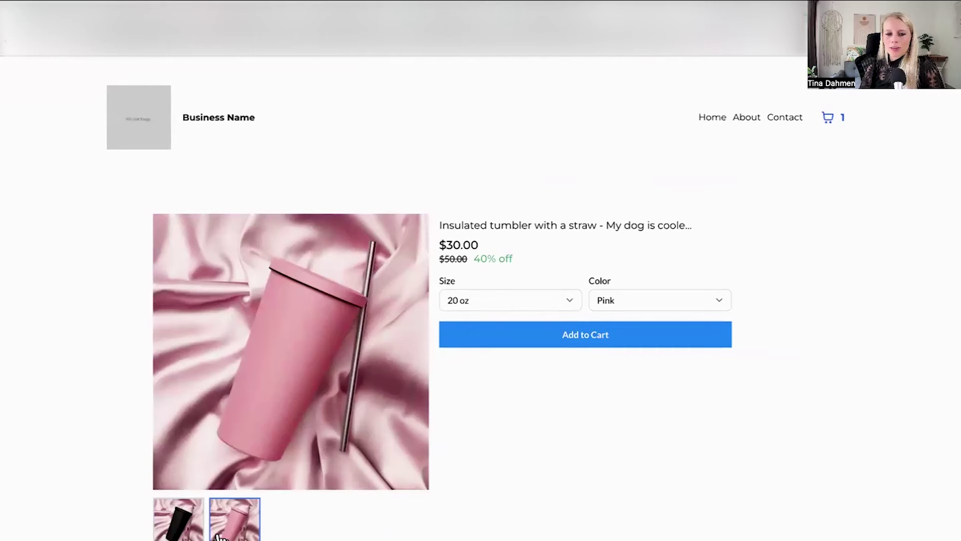
click(190, 537)
click(215, 535)
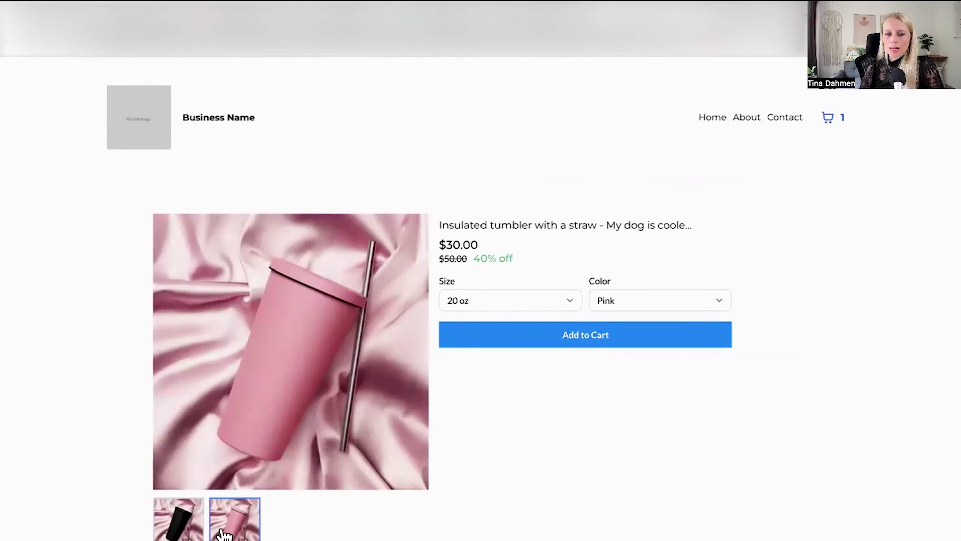
click(582, 343)
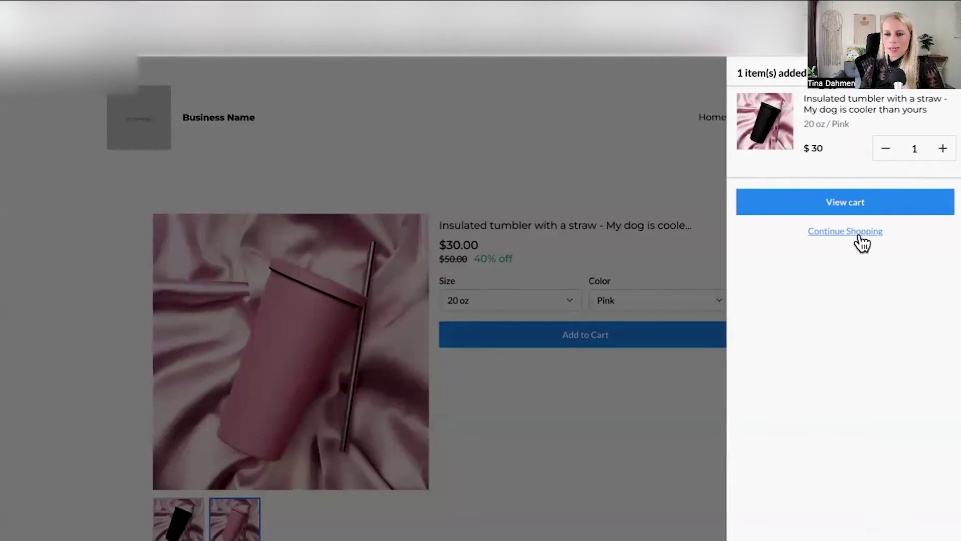
click(846, 205)
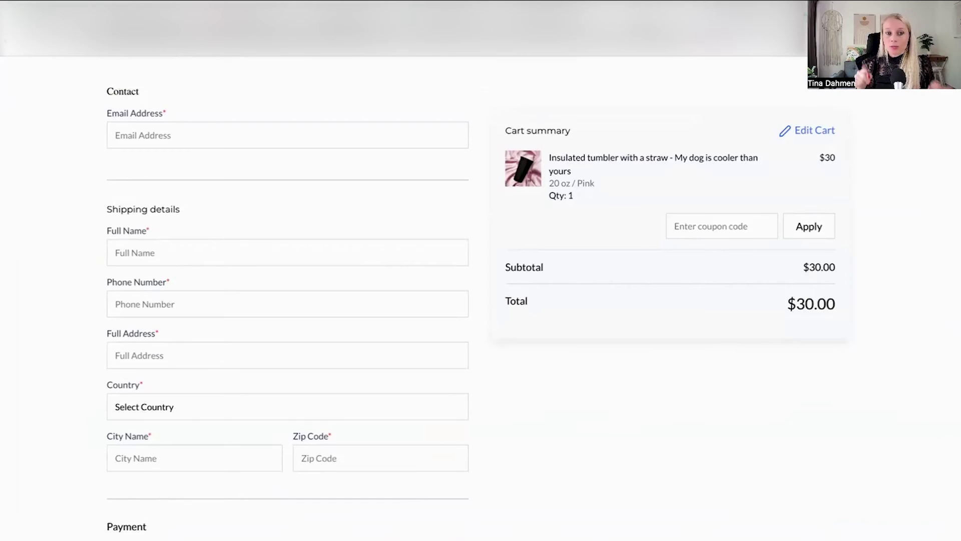
key(ctrl+Tab)
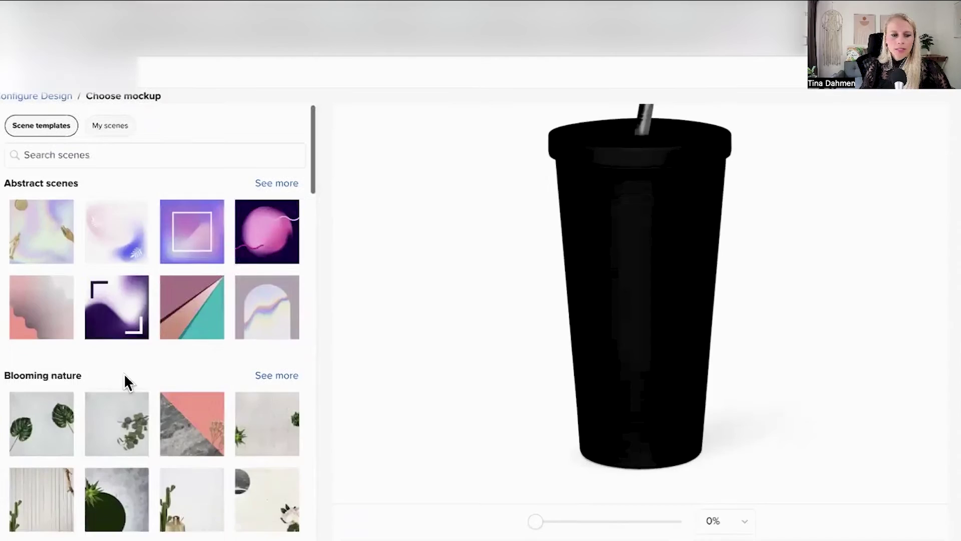
- Place the dog photo on the tumbler body in a custom moped-scene mockup and save it
scroll(124, 373, up, 1)
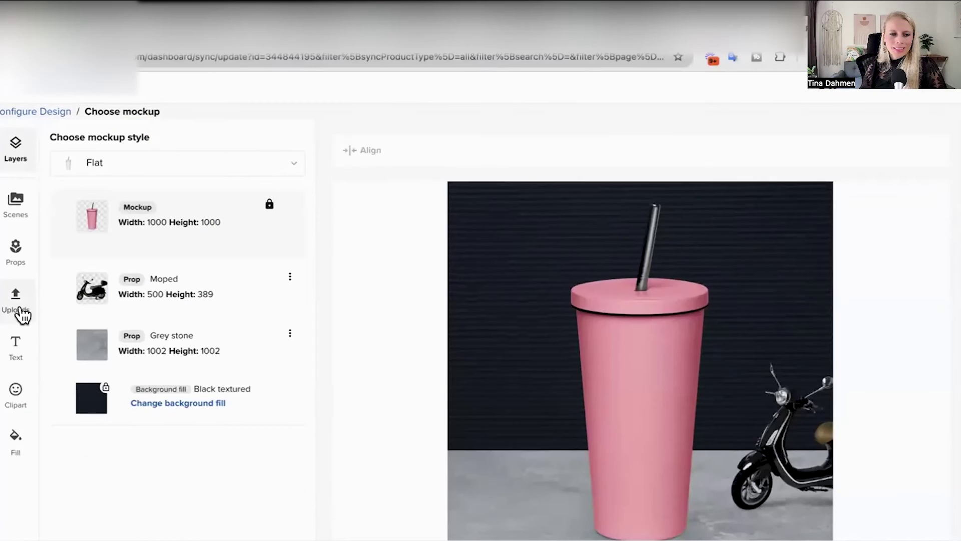
click(19, 299)
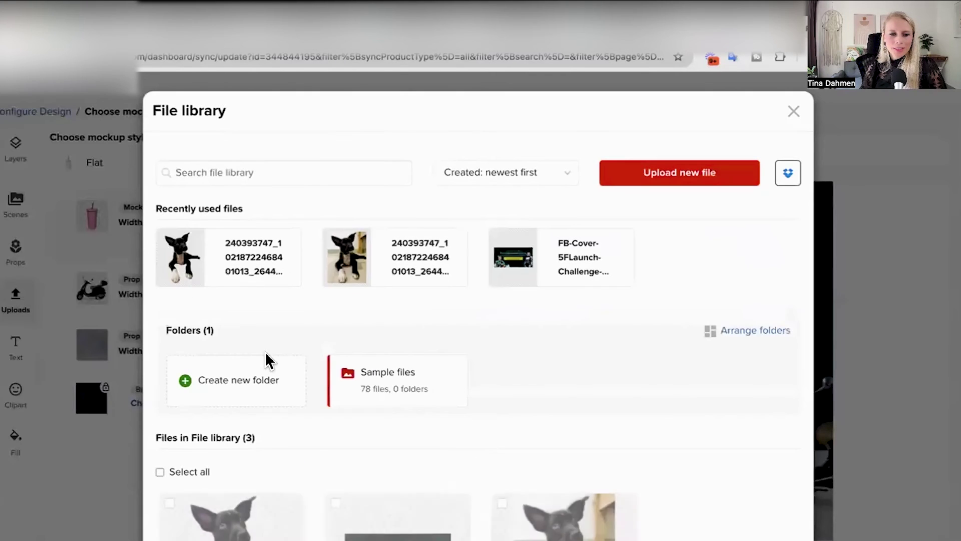
click(230, 267)
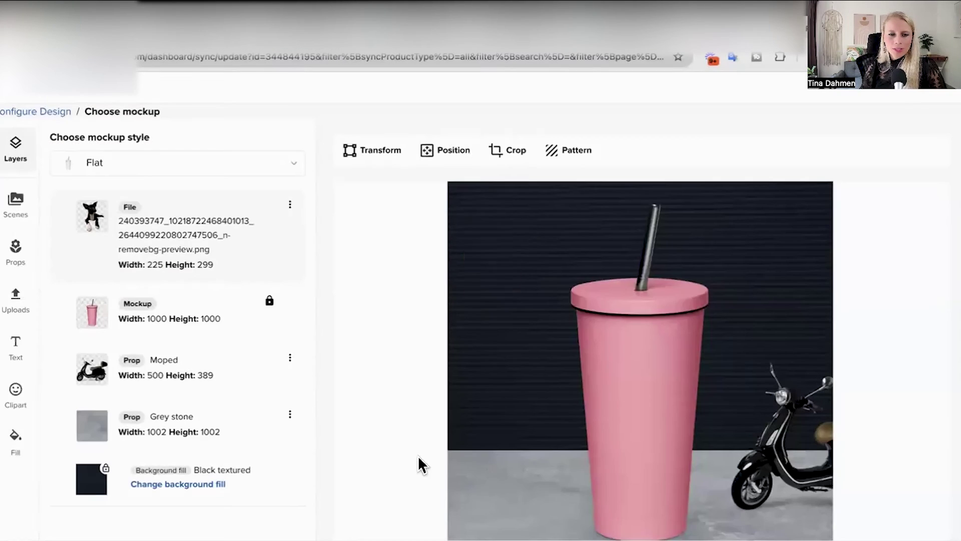
drag(495, 243, 642, 429)
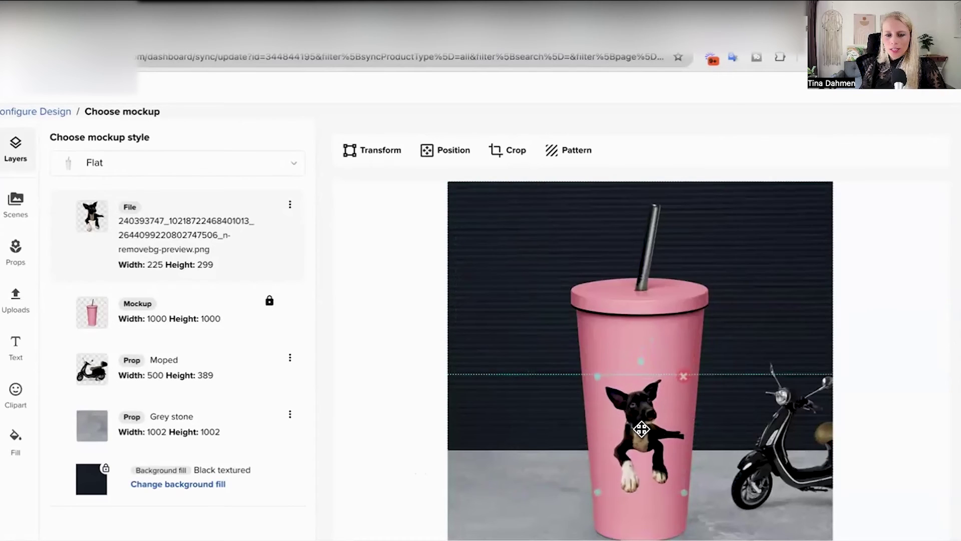
scroll(636, 405, up, 5)
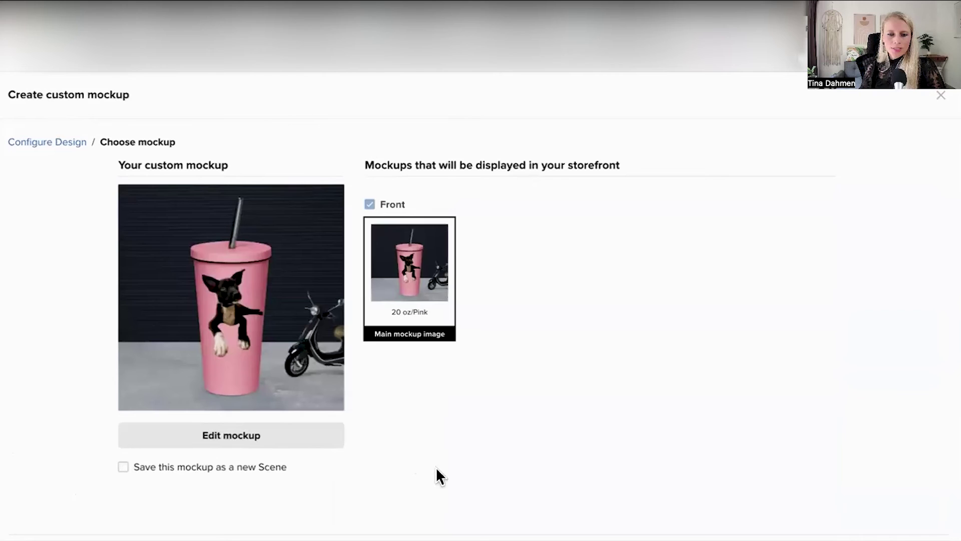
click(123, 466)
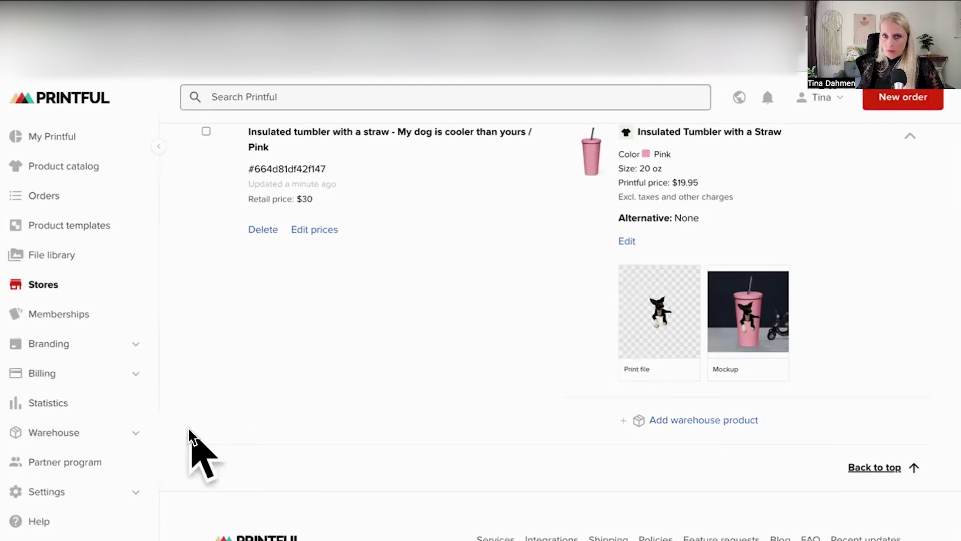
- Scroll the Printful product page to check the Pink tumbler variant's dog print file and scooter-scene mockup
scroll(473, 216, up, 5)
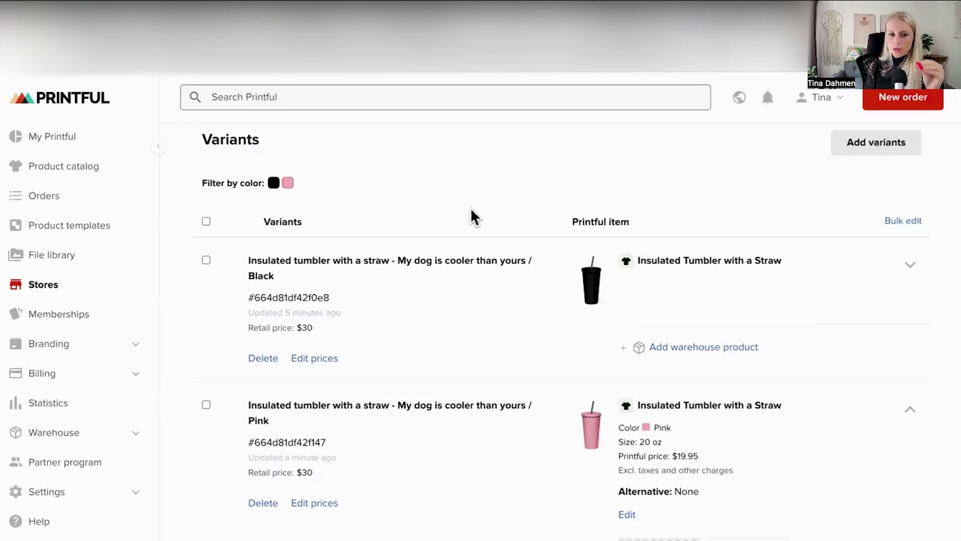